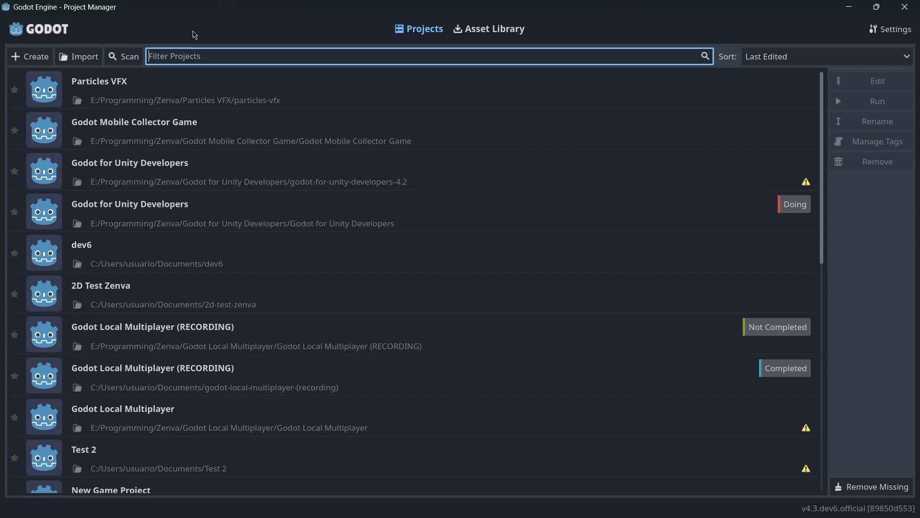
# - Start a new project and inspect its default Documents project path
pyautogui.click(38, 58)
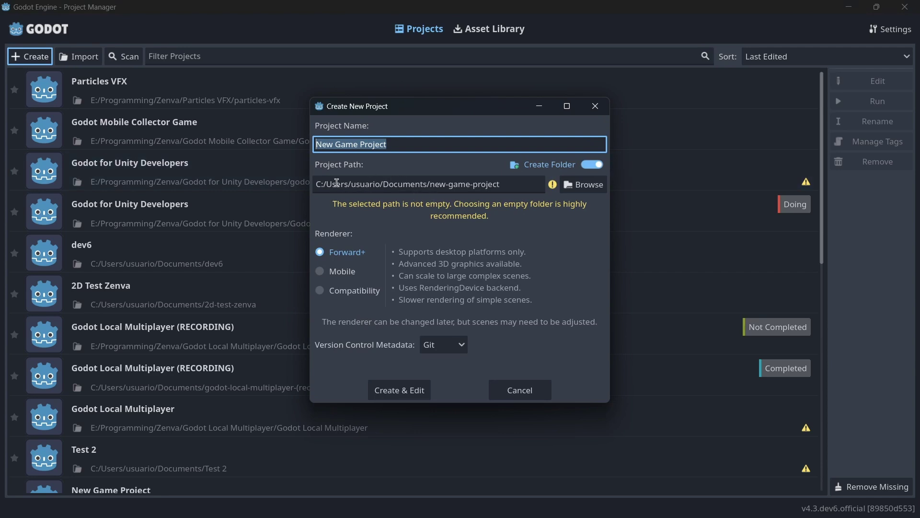
pyautogui.moveTo(316, 185); pyautogui.dragTo(426, 176)
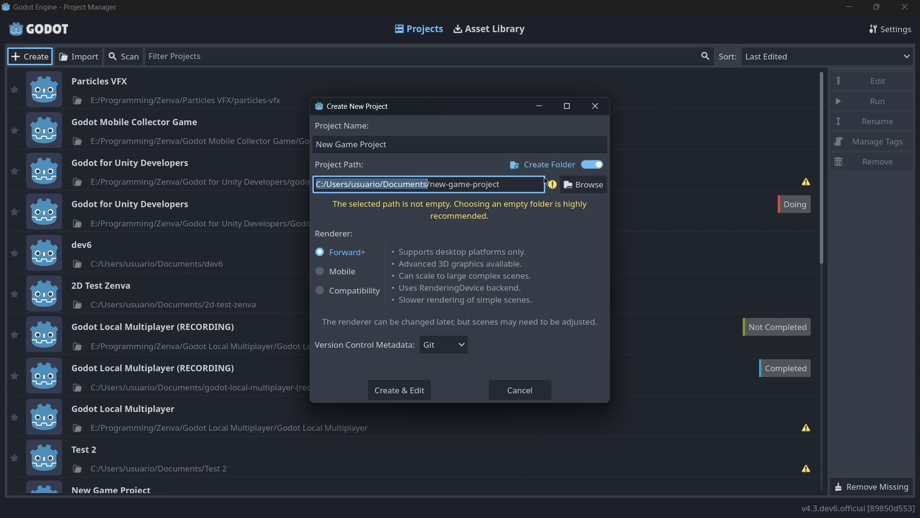
pyautogui.moveTo(509, 185); pyautogui.dragTo(432, 172)
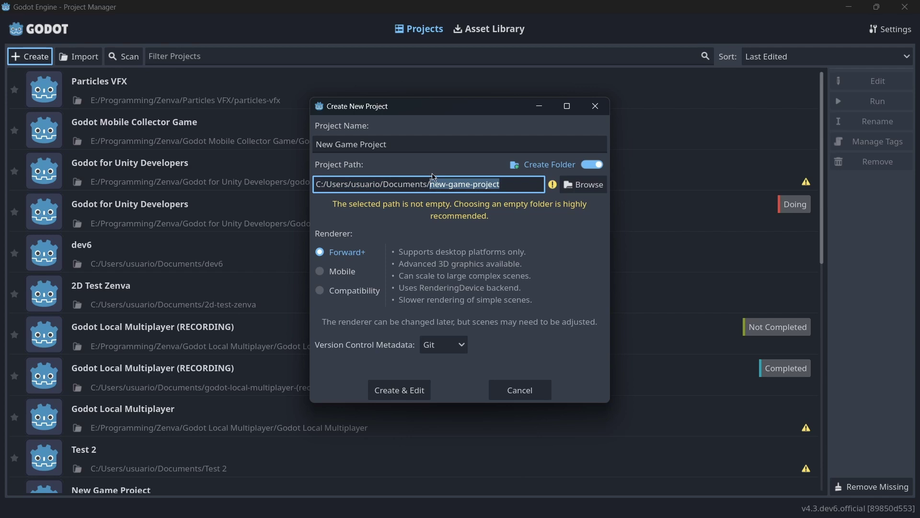
pyautogui.click(521, 185)
# - Name the project 'Test 4.3 dev6' and cancel the folder picker, keeping path Documents/test-4.3-dev6
pyautogui.moveTo(417, 140); pyautogui.dragTo(316, 143)
pyautogui.write('Test ')
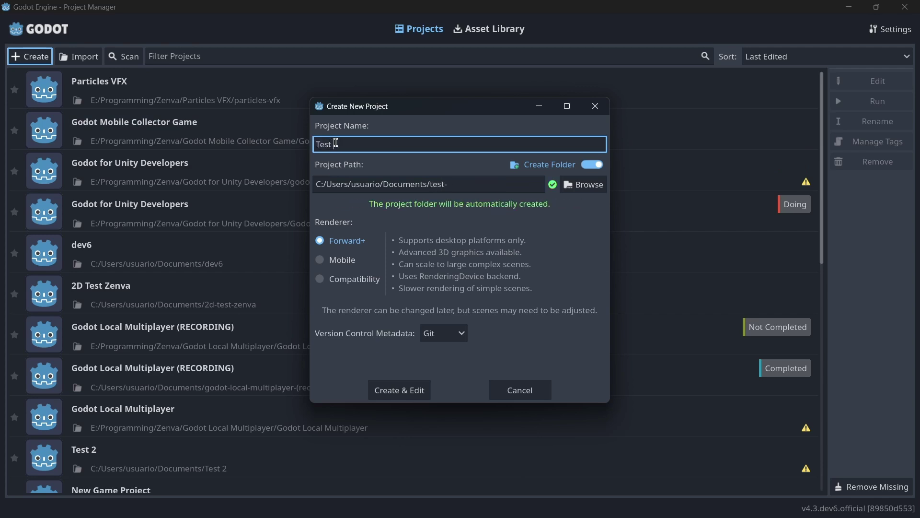
pyautogui.write('4.3 dev')
pyautogui.write('5')
pyautogui.press('Tab')
pyautogui.click(584, 185)
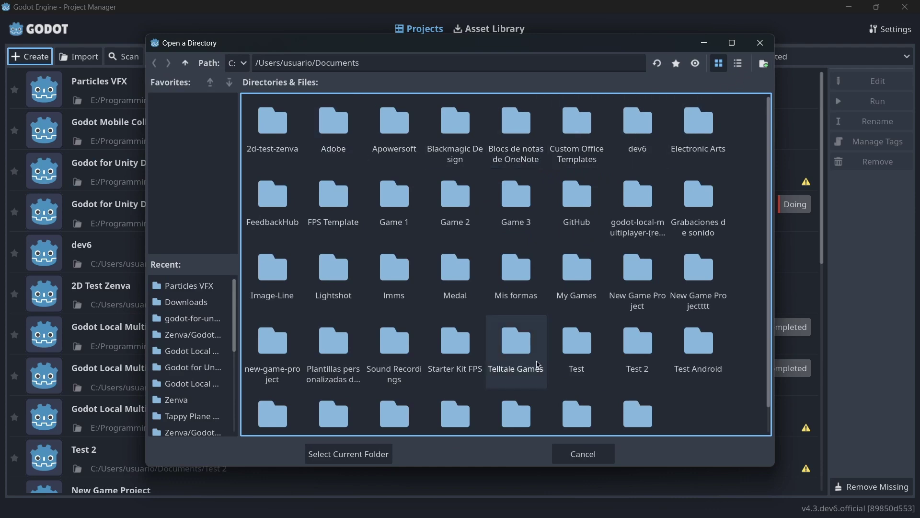
pyautogui.click(558, 452)
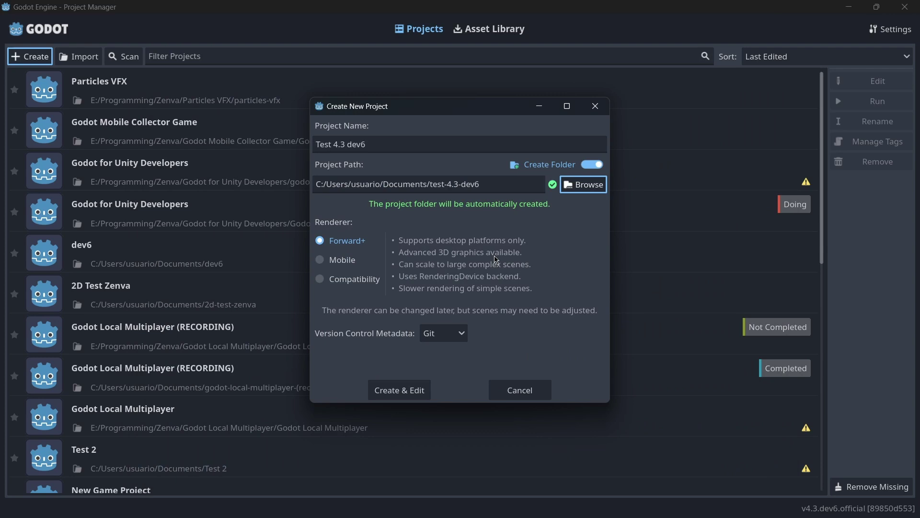
# - Discard the form, select Godot for Unity Developers, and start a new project named SDFSDFSDFSD
pyautogui.press('Escape')
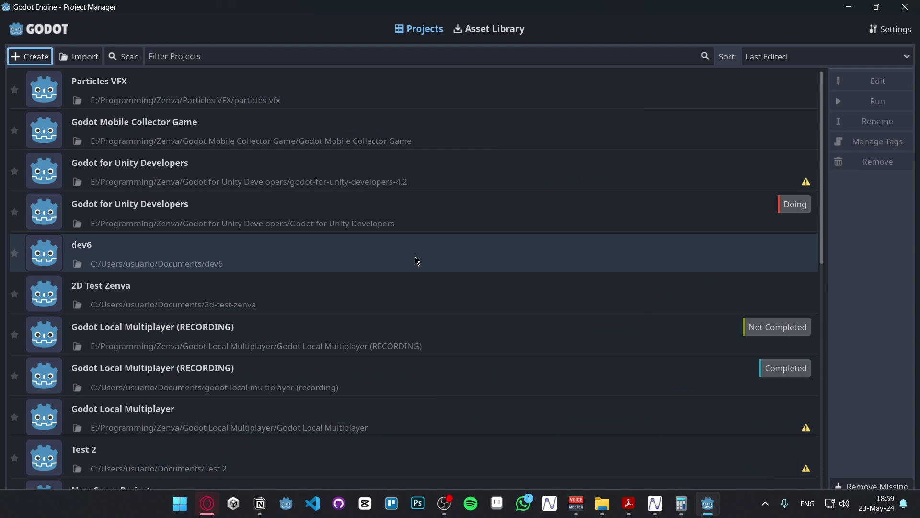
pyautogui.click(369, 230)
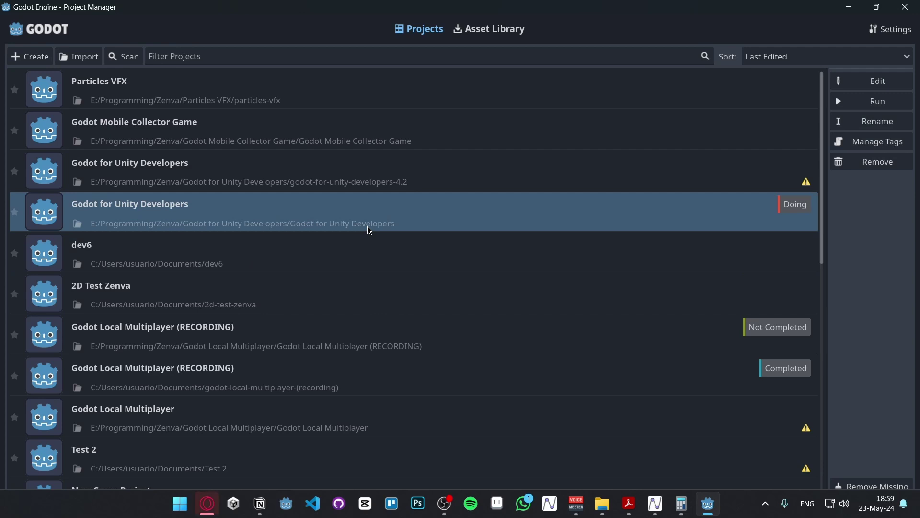
pyautogui.click(22, 52)
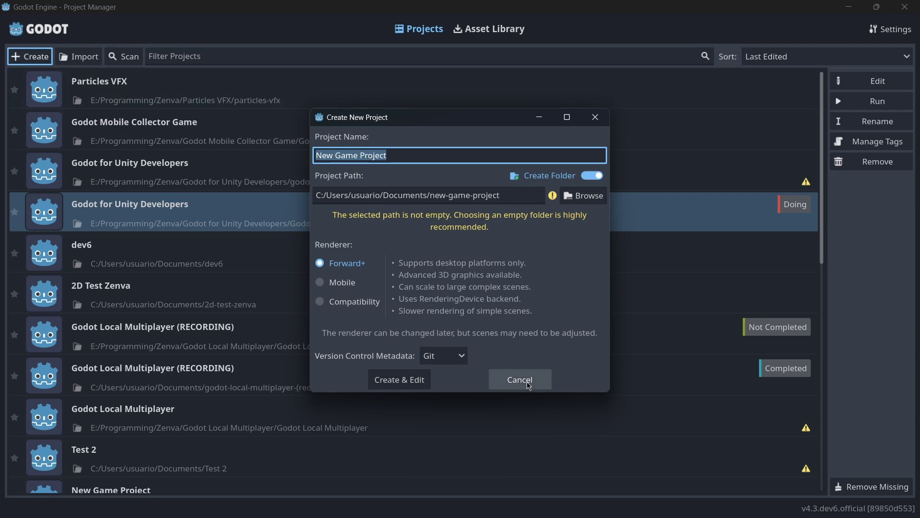
pyautogui.click(506, 198)
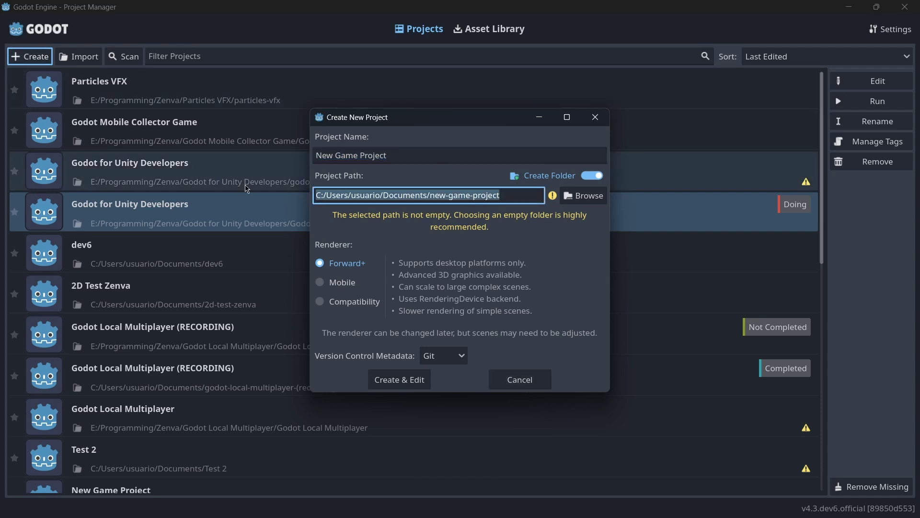
pyautogui.tripleClick(390, 154)
pyautogui.write('SDFSDFSDFSD')
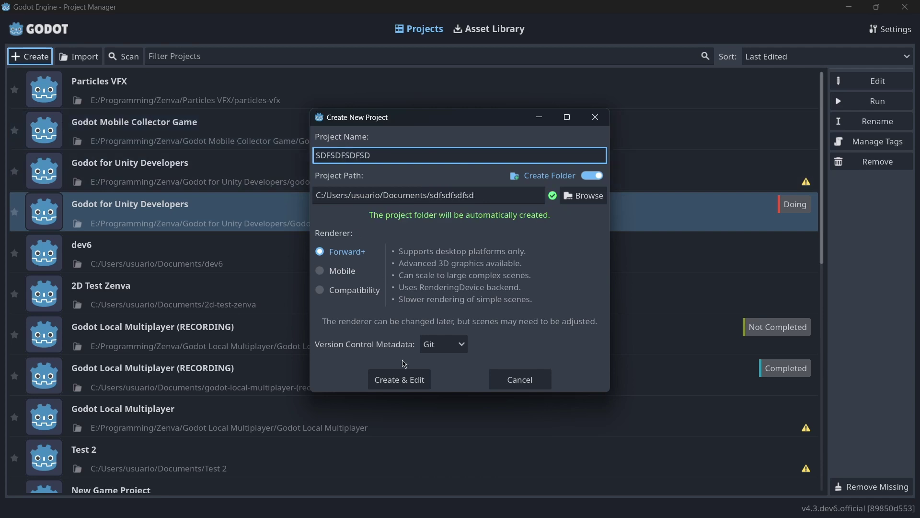
# - Cancel the Create New Project dialog
pyautogui.click(512, 385)
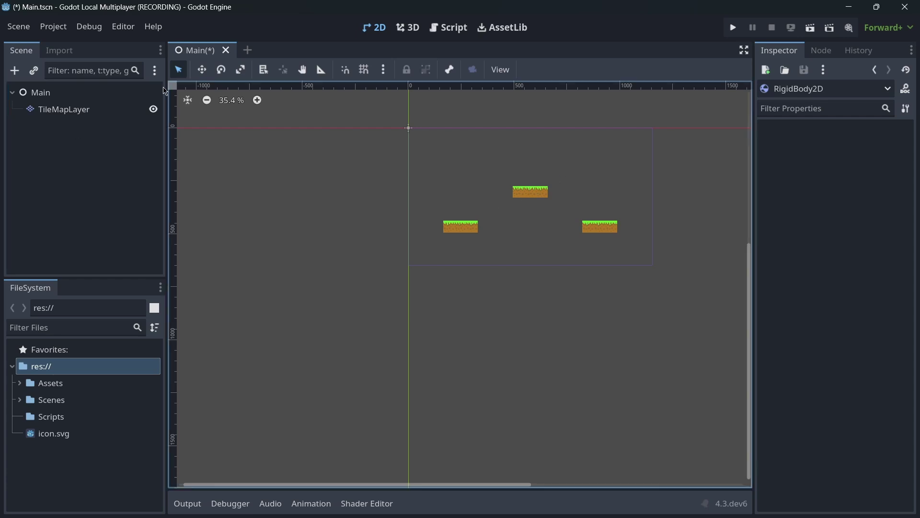
pyautogui.click(44, 110)
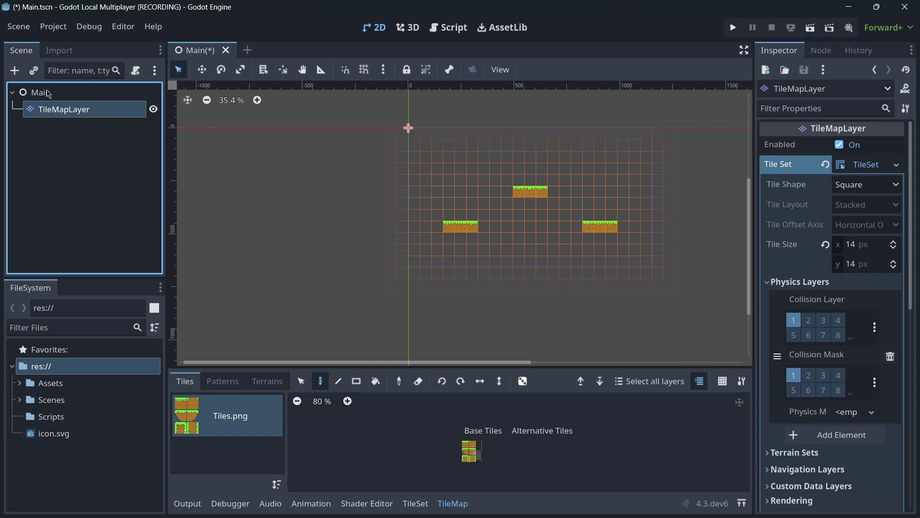
pyautogui.click(47, 92)
pyautogui.click(14, 71)
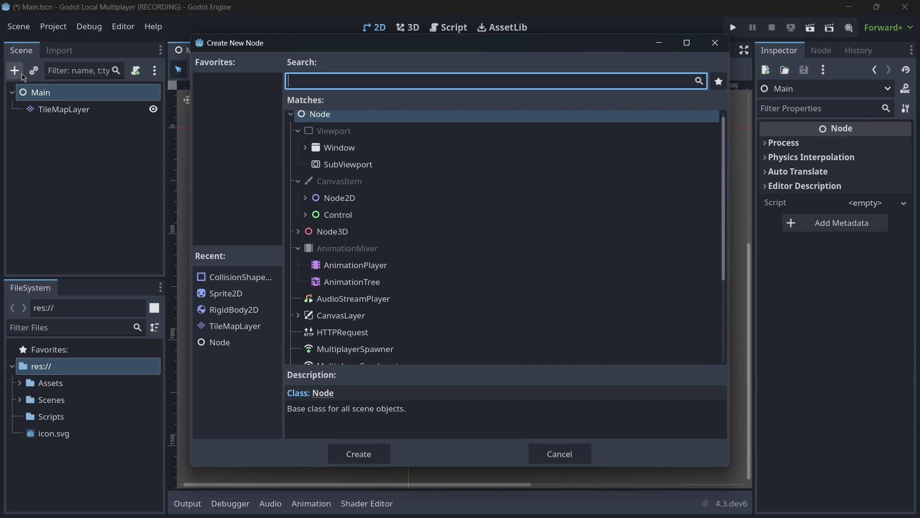
pyautogui.write('tile')
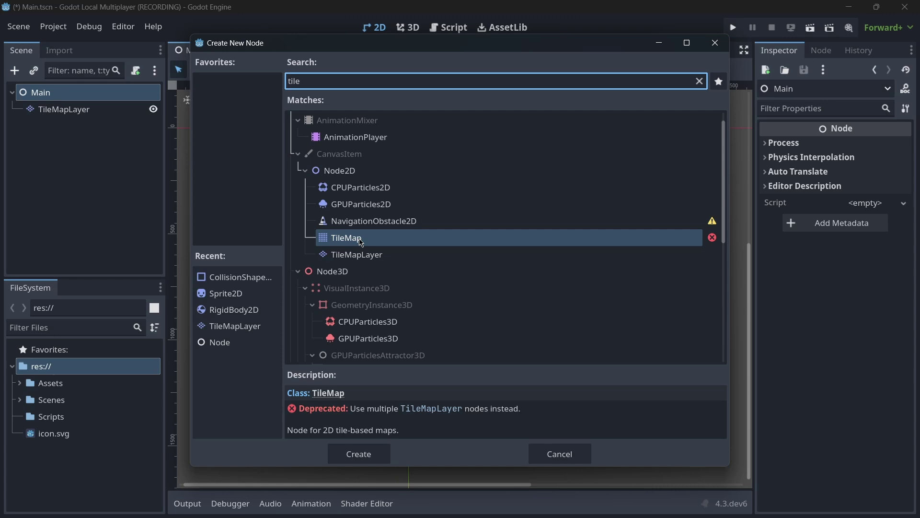
pyautogui.click(535, 460)
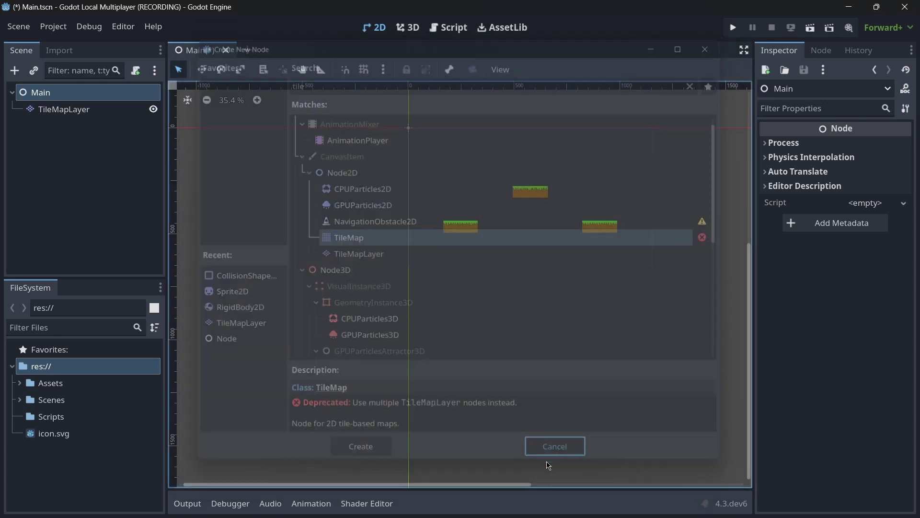
pyautogui.scroll(6, 642, 93)
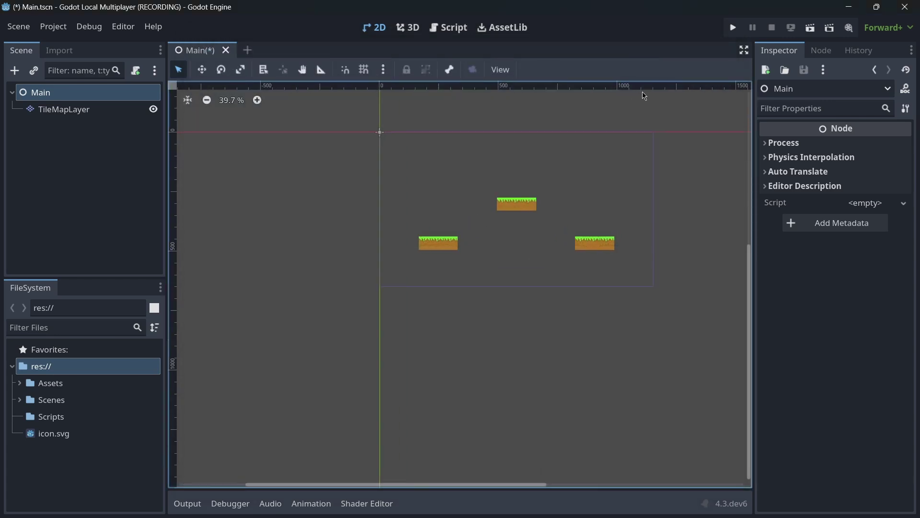
# - Add a TileMap node as a child of Main from the 'tile' node search
pyautogui.click(60, 110)
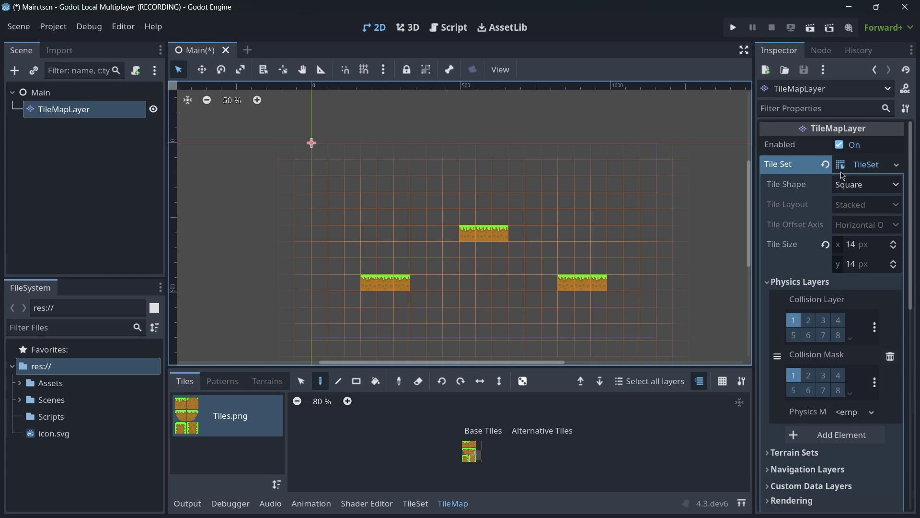
pyautogui.click(40, 92)
pyautogui.click(15, 71)
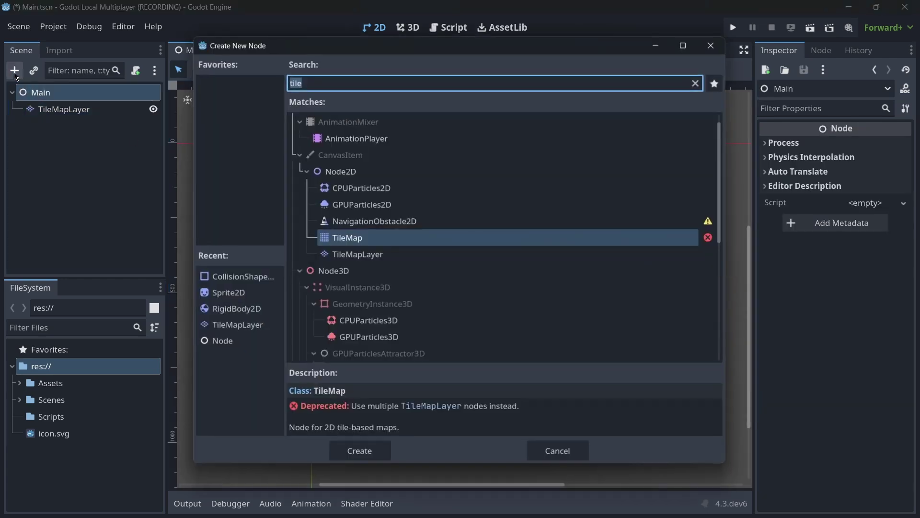
pyautogui.press('Return')
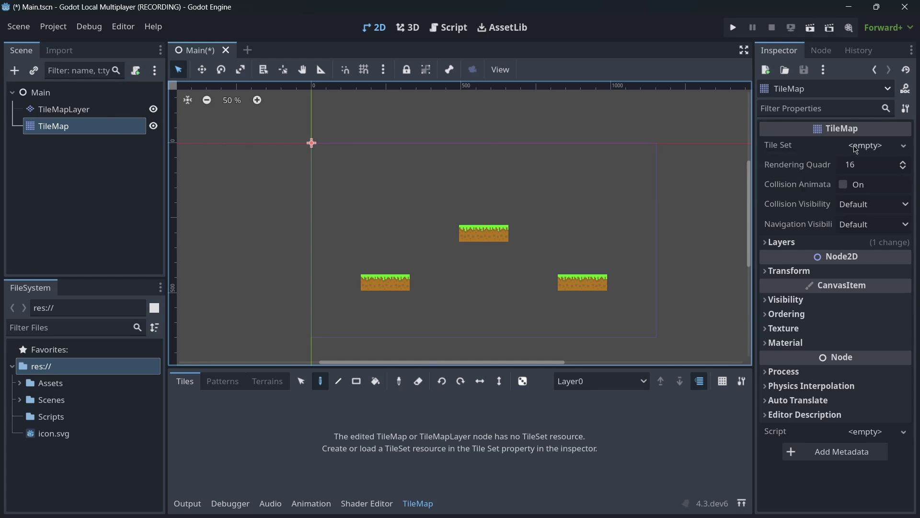
# - Enlarge the TileMapLayer's TileSet editor panel and zoom into the tile atlas
pyautogui.click(101, 109)
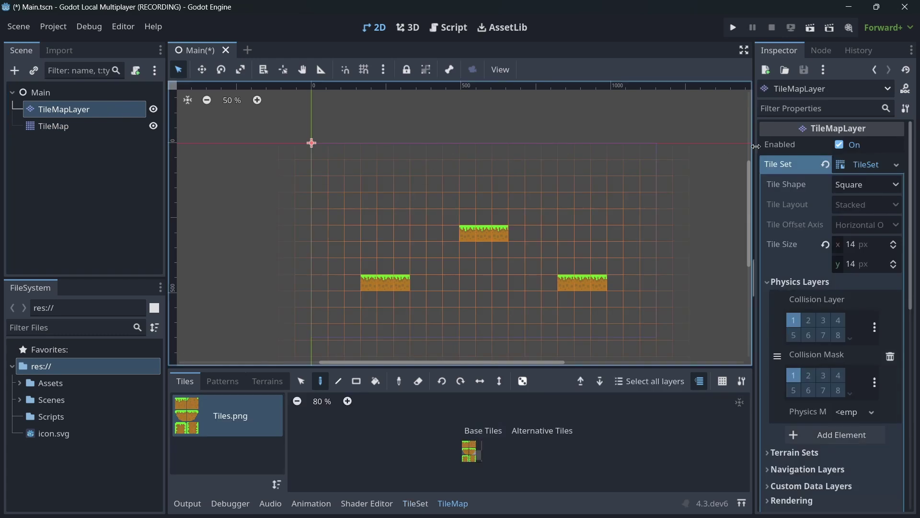
pyautogui.click(416, 502)
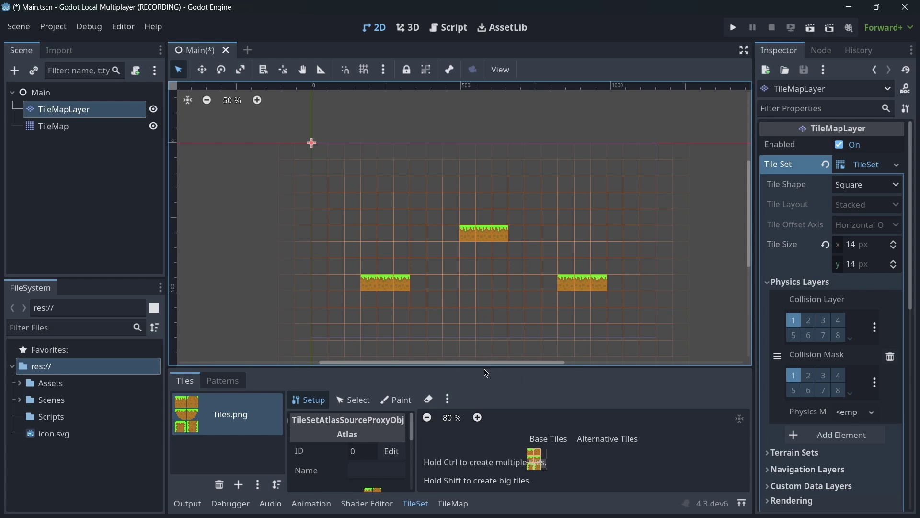
pyautogui.moveTo(469, 367); pyautogui.dragTo(472, 251)
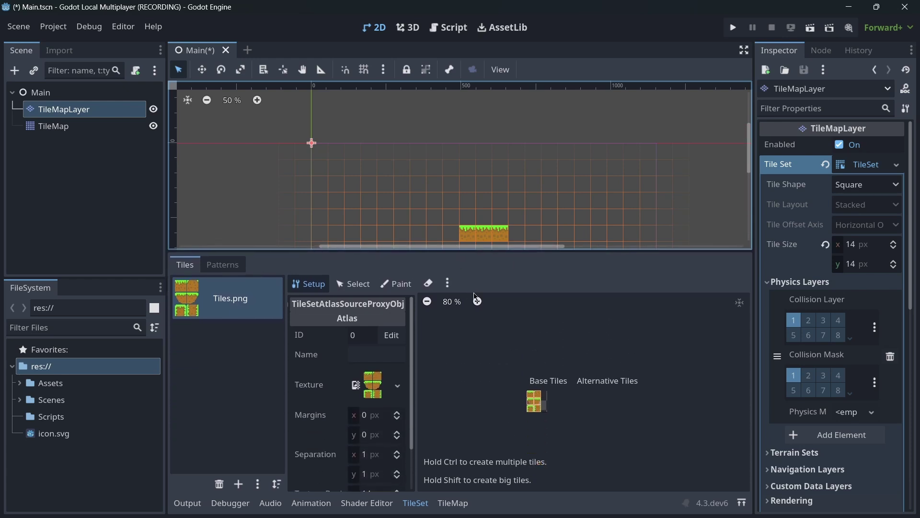
pyautogui.click(477, 301)
pyautogui.click(477, 301)
pyautogui.click(477, 301)
pyautogui.click(477, 301)
pyautogui.click(477, 301)
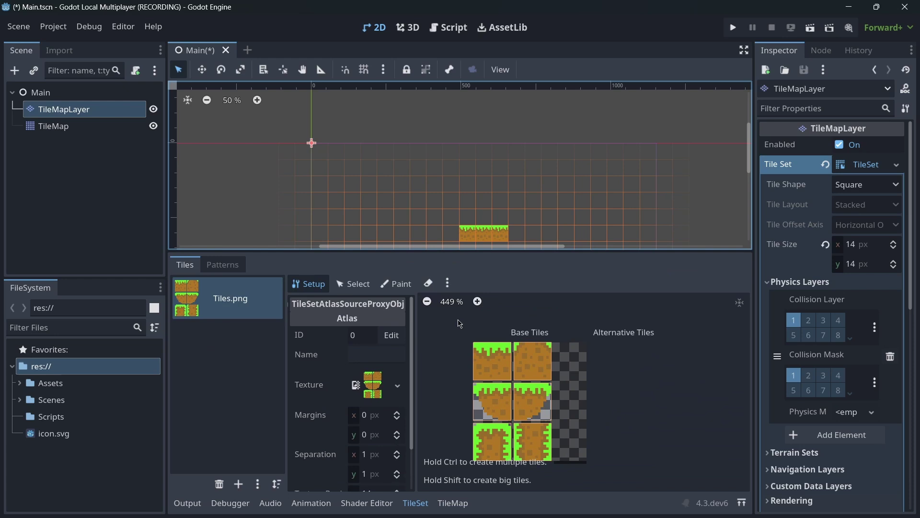
# - Paint a test strip of grass tiles, undo it, then select the TileMap node
pyautogui.click(453, 503)
pyautogui.scroll(7, 422, 396)
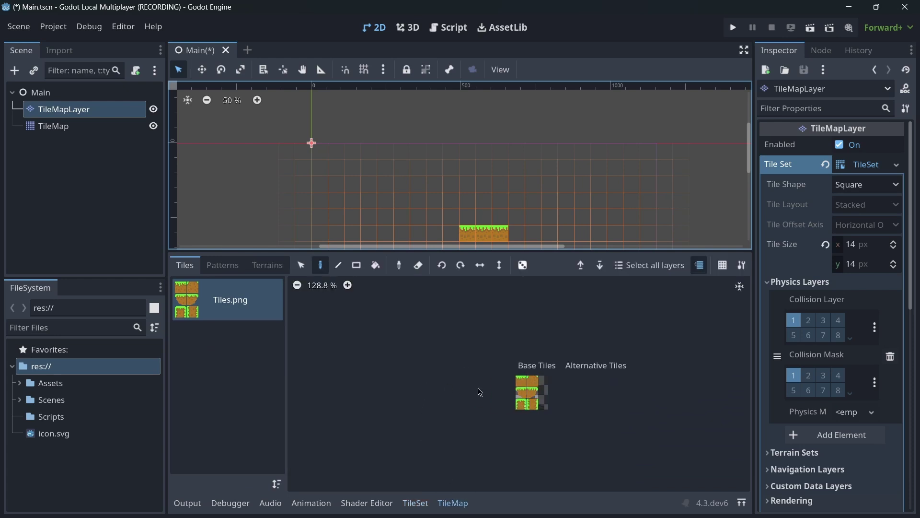
pyautogui.click(539, 378)
pyautogui.moveTo(526, 169)
pyautogui.mouseDown()
pyautogui.moveTo(530, 144)
pyautogui.moveTo(548, 163)
pyautogui.mouseUp()
pyautogui.hotkey('ctrl', 'z')
pyautogui.click(105, 126)
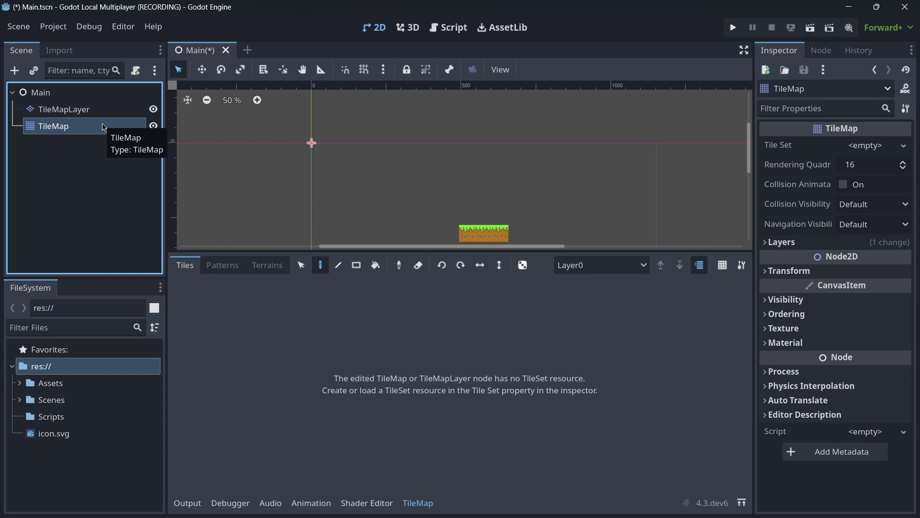
# - Expand the TileMap's Layers, then duplicate TileMapLayer into TileMapLayer2 and TileMapLayer3
pyautogui.click(791, 243)
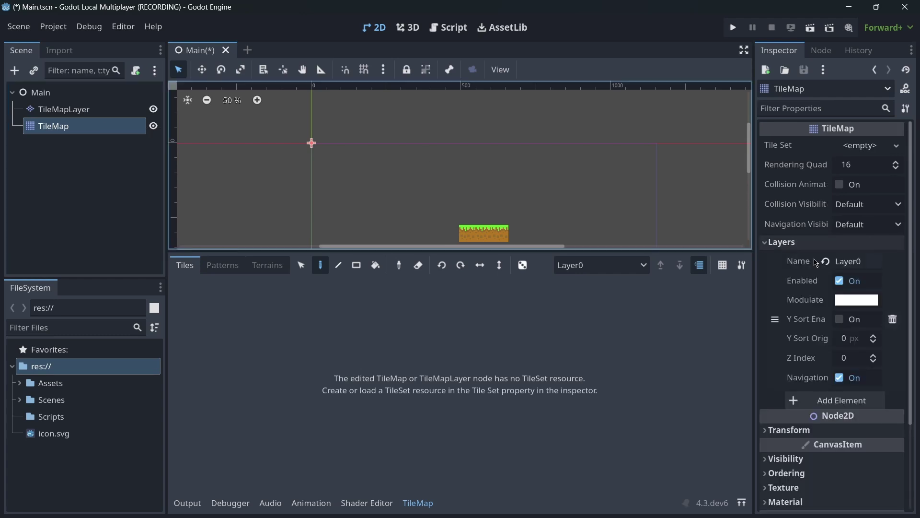
pyautogui.click(96, 110)
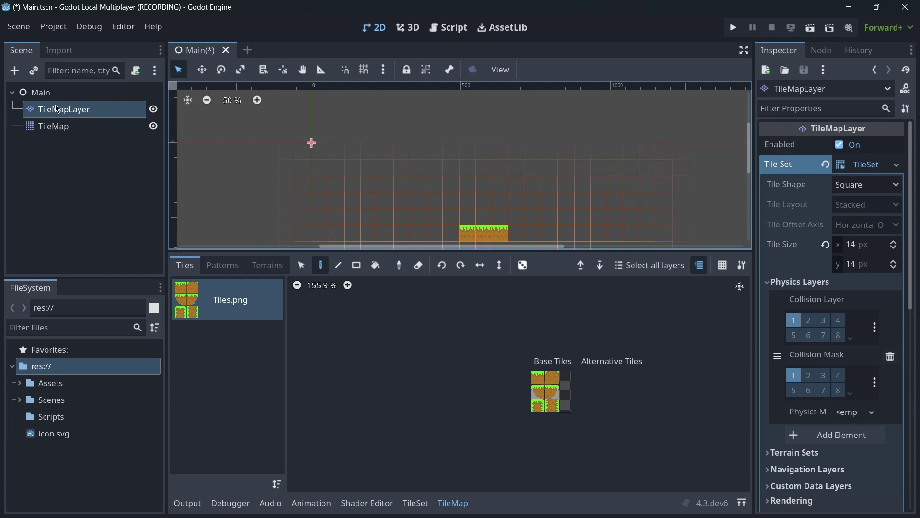
pyautogui.hotkey('ctrl', 'd')
pyautogui.hotkey('ctrl', 'd')
# - Add a Node2D child under Main
pyautogui.click(47, 94)
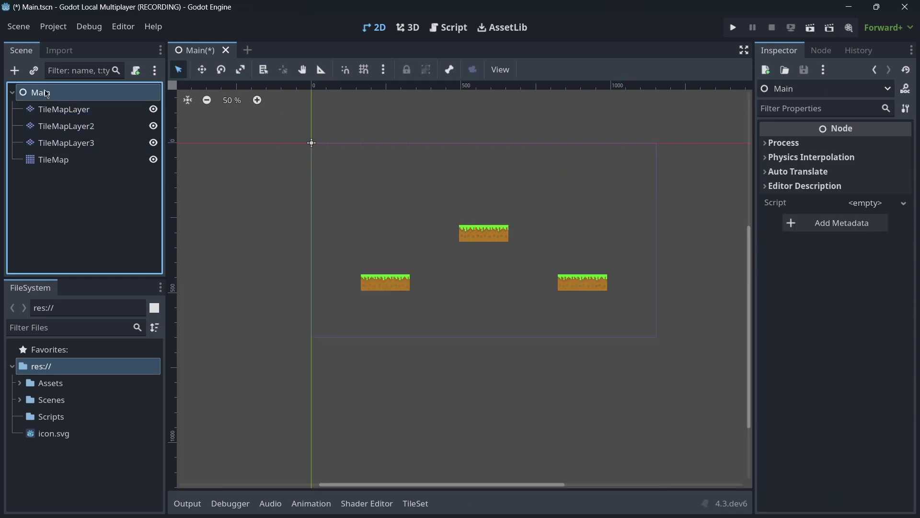
pyautogui.click(14, 70)
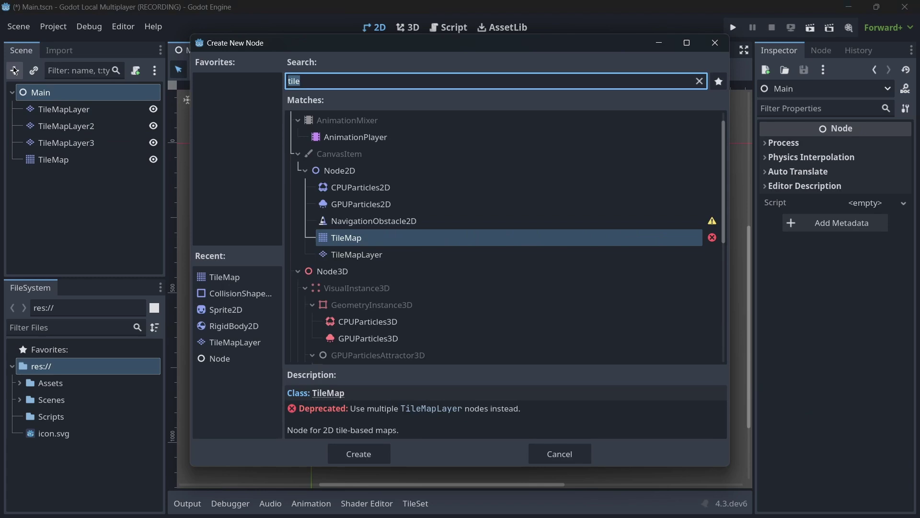
pyautogui.write('node')
pyautogui.press('Down')
pyautogui.press('Down')
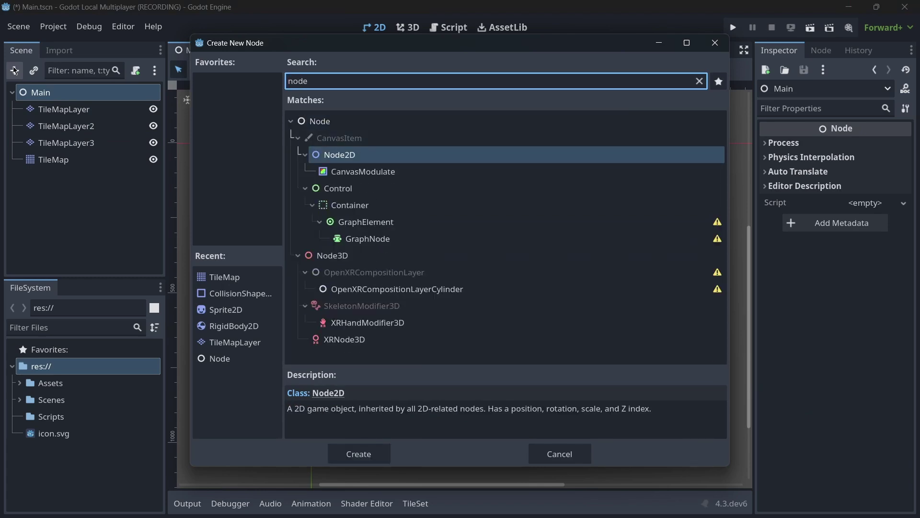
pyautogui.press('Return')
# - Move the three TileMapLayer nodes under Node2D and inspect each one
pyautogui.click(66, 112)
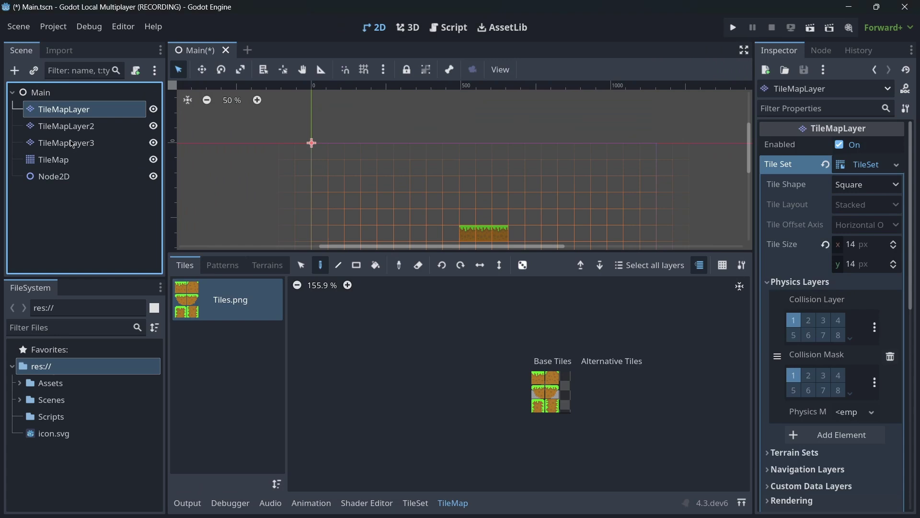
pyautogui.hotkey('shift', 'Down')
pyautogui.hotkey('shift', 'Down')
pyautogui.moveTo(72, 125); pyautogui.dragTo(69, 179)
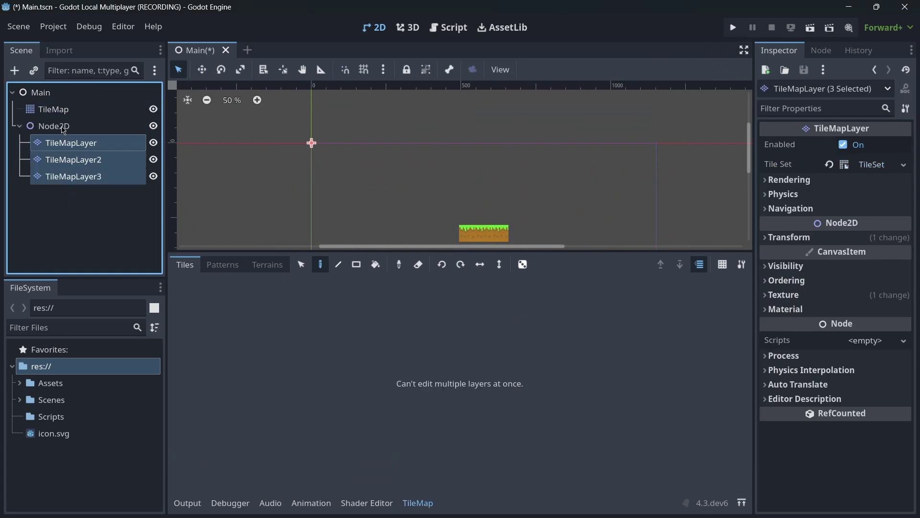
pyautogui.click(64, 127)
pyautogui.click(68, 144)
pyautogui.click(66, 163)
pyautogui.click(68, 177)
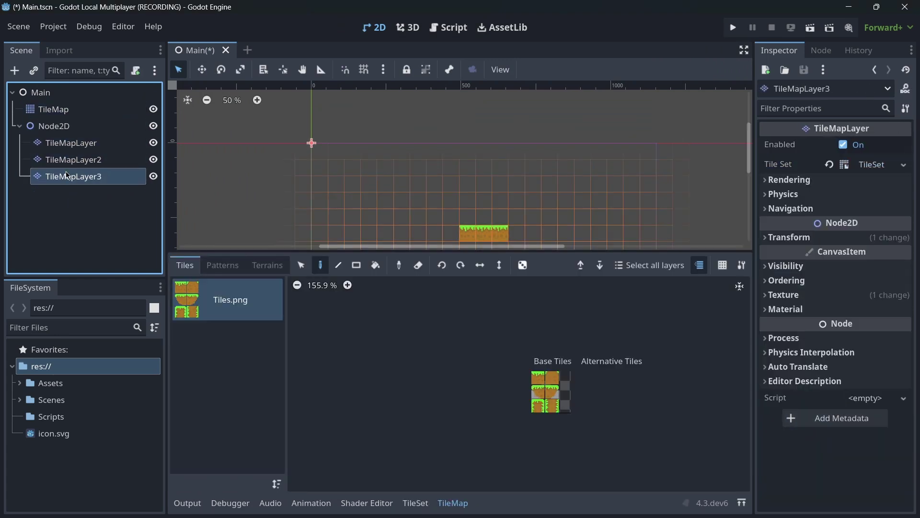
pyautogui.click(89, 159)
pyautogui.click(77, 142)
# - Add a second layer, Layer1, to the TileMap and make it the edited layer
pyautogui.click(51, 110)
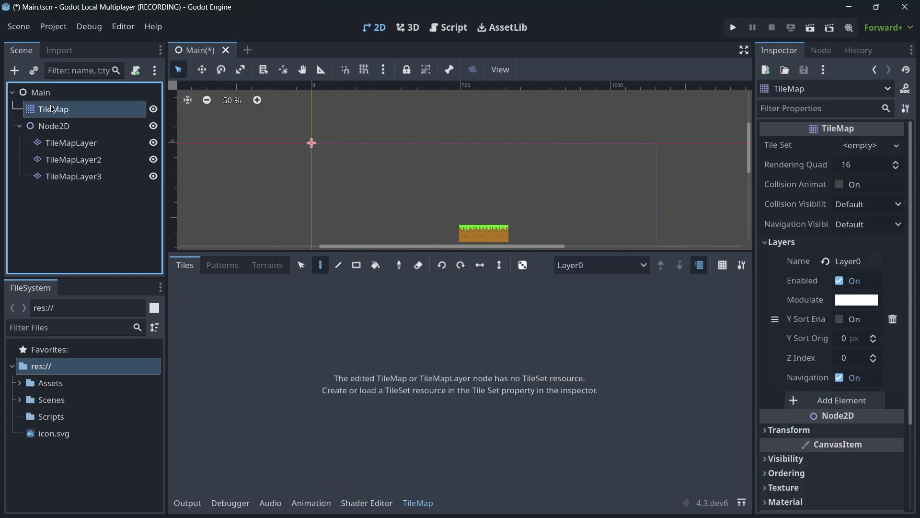
pyautogui.click(575, 267)
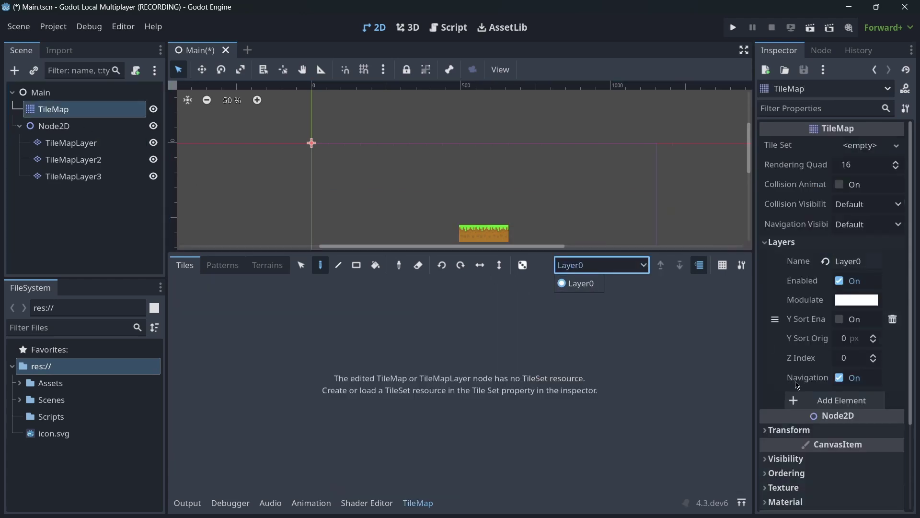
pyautogui.click(815, 401)
pyautogui.click(815, 400)
pyautogui.click(589, 268)
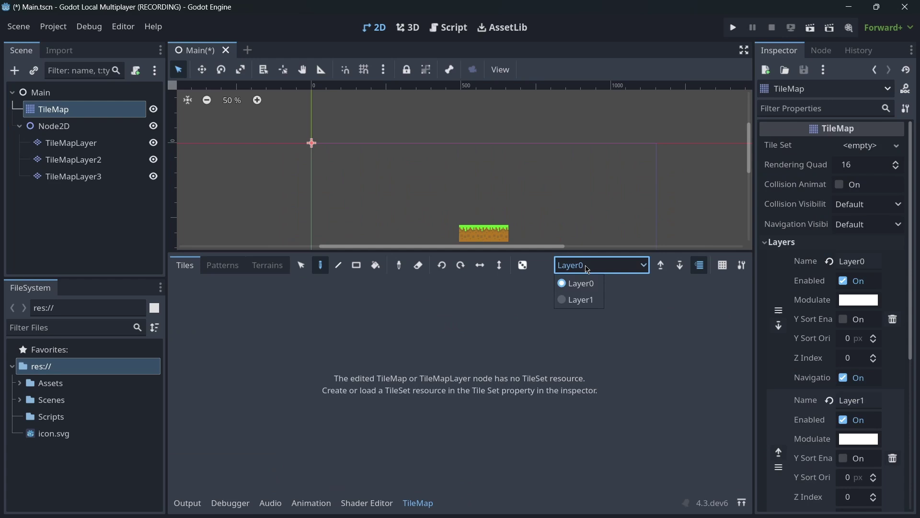
pyautogui.click(586, 296)
pyautogui.click(581, 270)
pyautogui.click(571, 286)
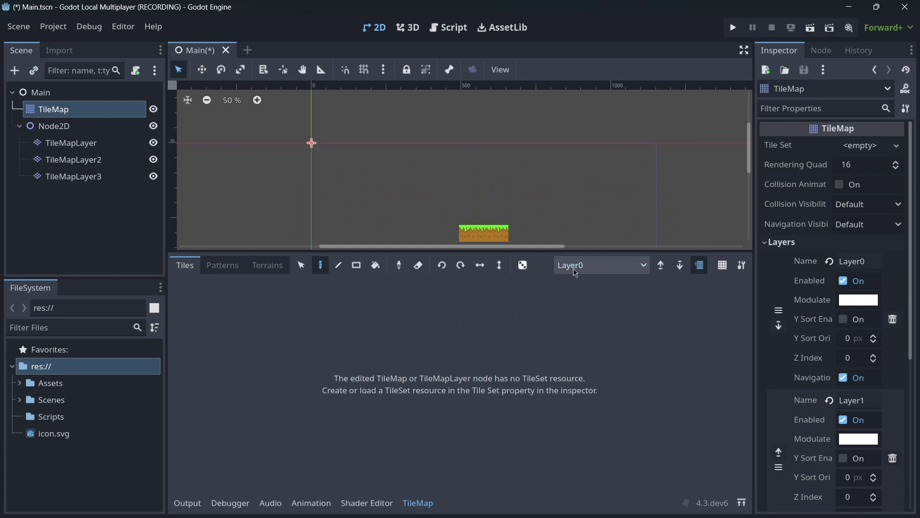
pyautogui.click(582, 266)
pyautogui.click(581, 301)
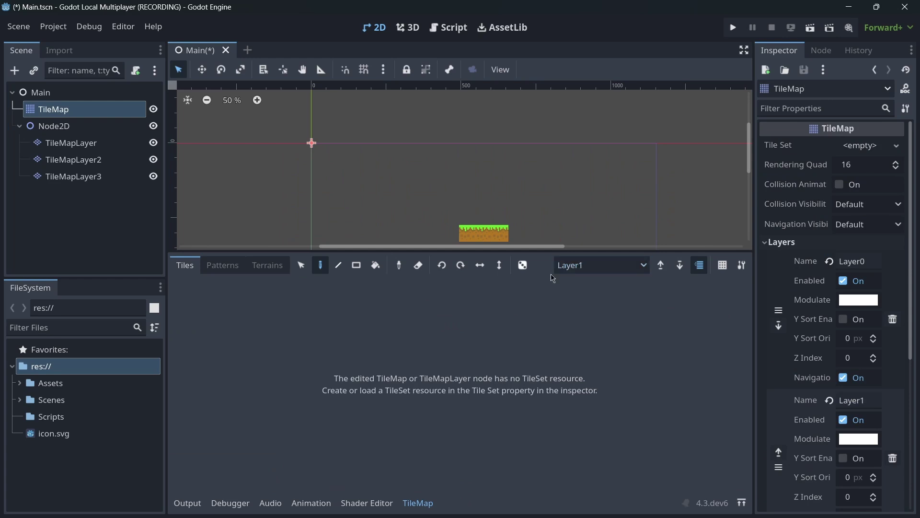
# - Compare TileMapLayer with the TileMap, leaving the TileMap's layer dropdown on Layer0
pyautogui.click(56, 144)
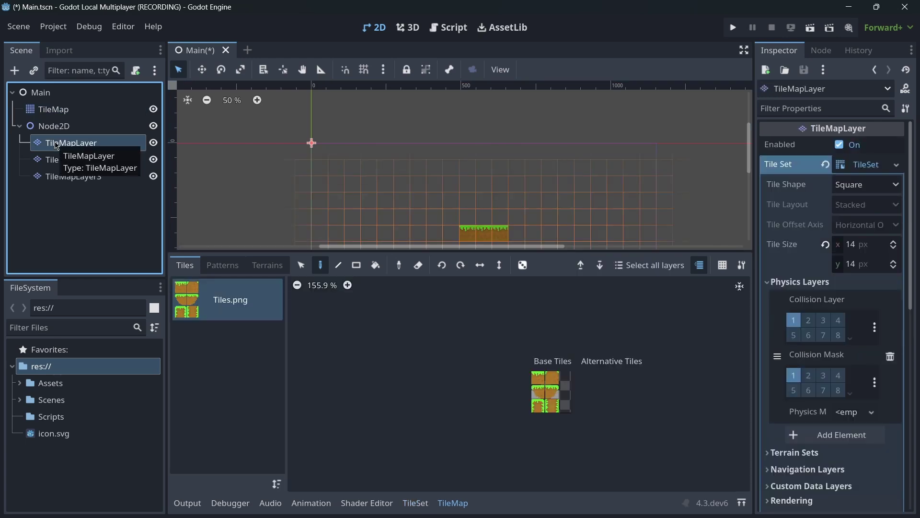
pyautogui.click(68, 108)
pyautogui.click(605, 269)
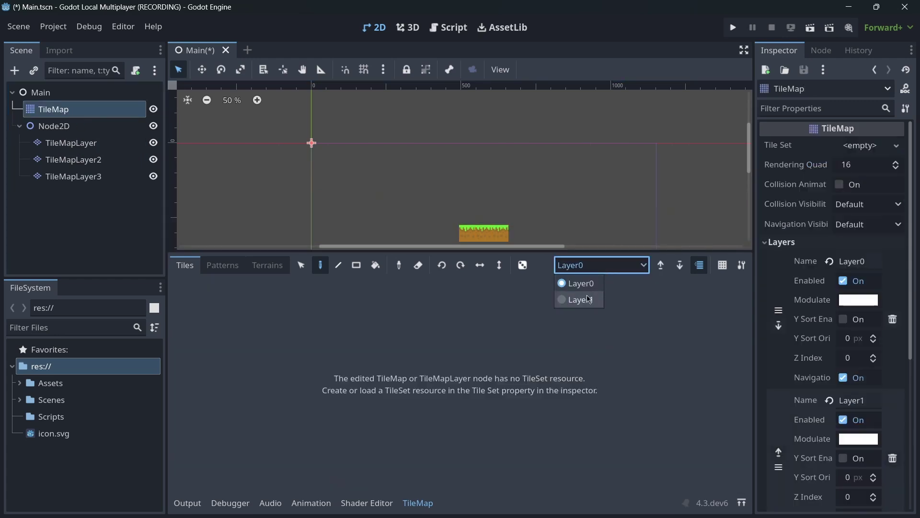
pyautogui.click(700, 443)
pyautogui.scroll(-3, 822, 408)
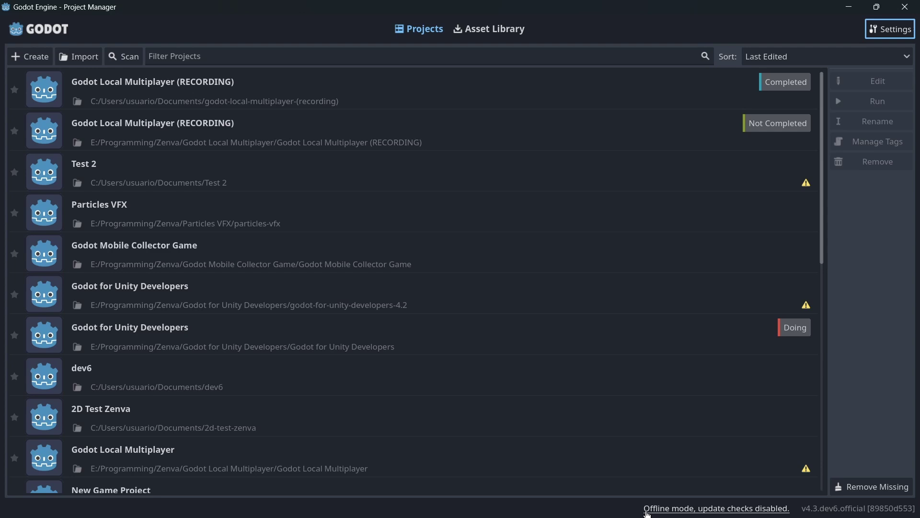
# - Set the Project Manager's Network Mode to Online in Quick Settings
pyautogui.click(647, 509)
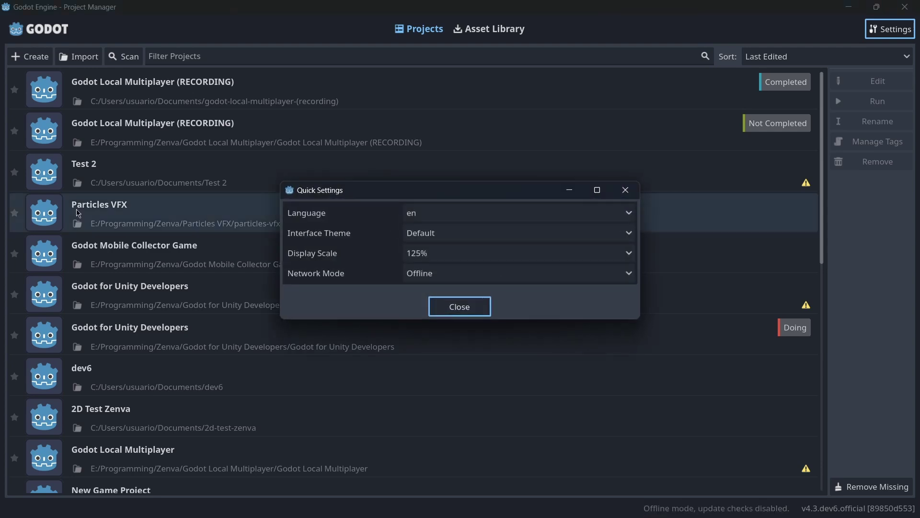
pyautogui.click(459, 306)
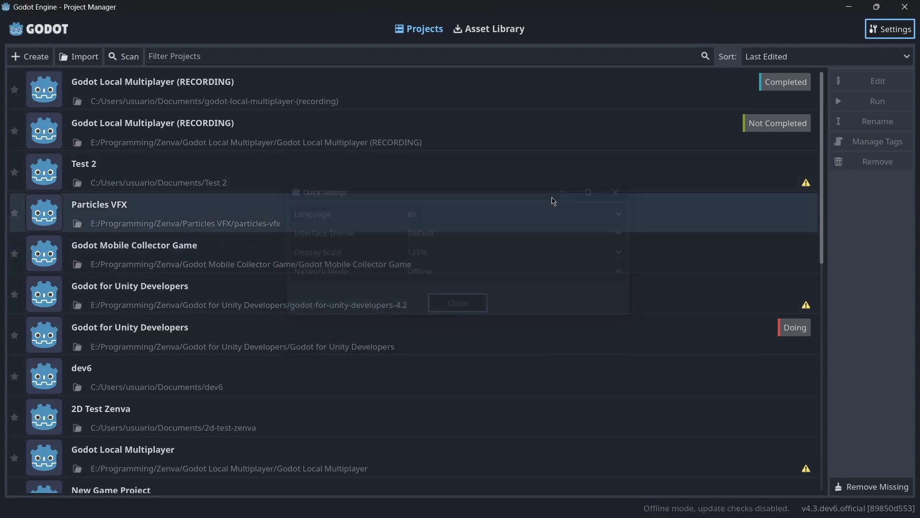
pyautogui.click(880, 30)
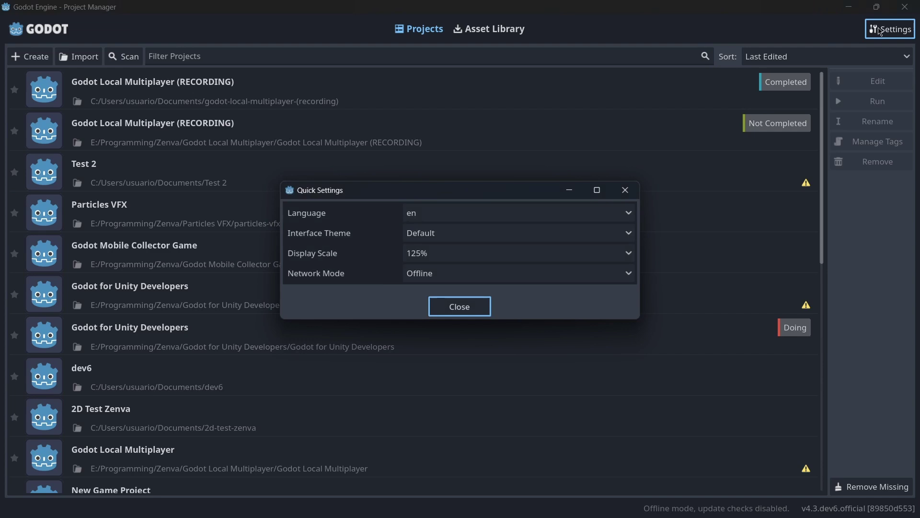
pyautogui.click(413, 277)
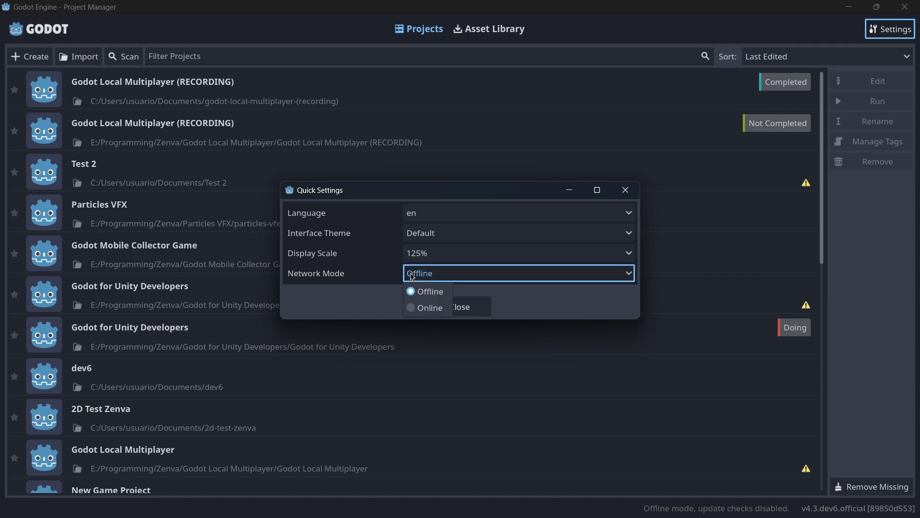
pyautogui.click(416, 309)
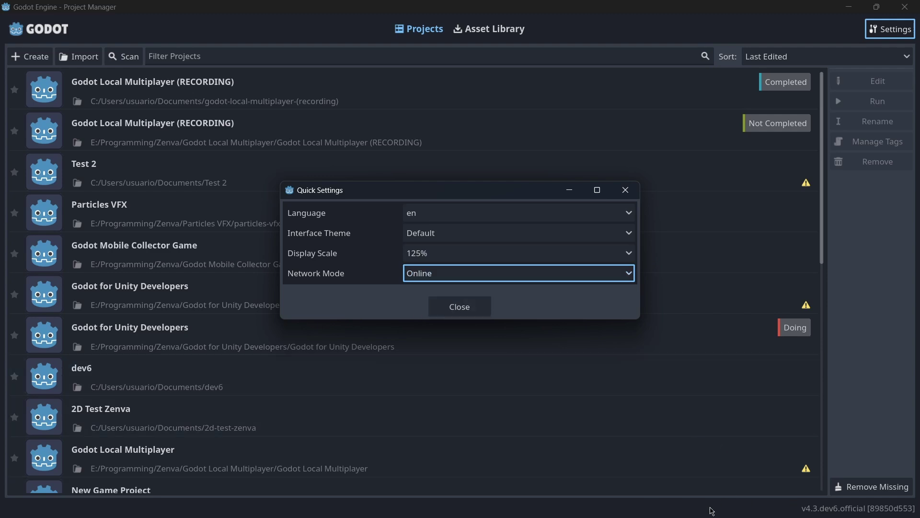
pyautogui.click(467, 307)
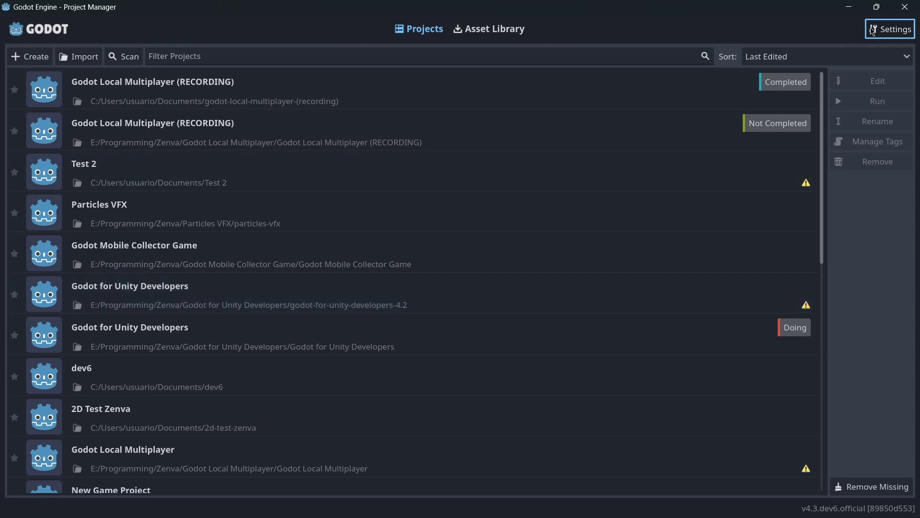
# - Confirm in Quick Settings that Network Mode remains Online
pyautogui.click(890, 29)
pyautogui.click(506, 273)
pyautogui.click(436, 307)
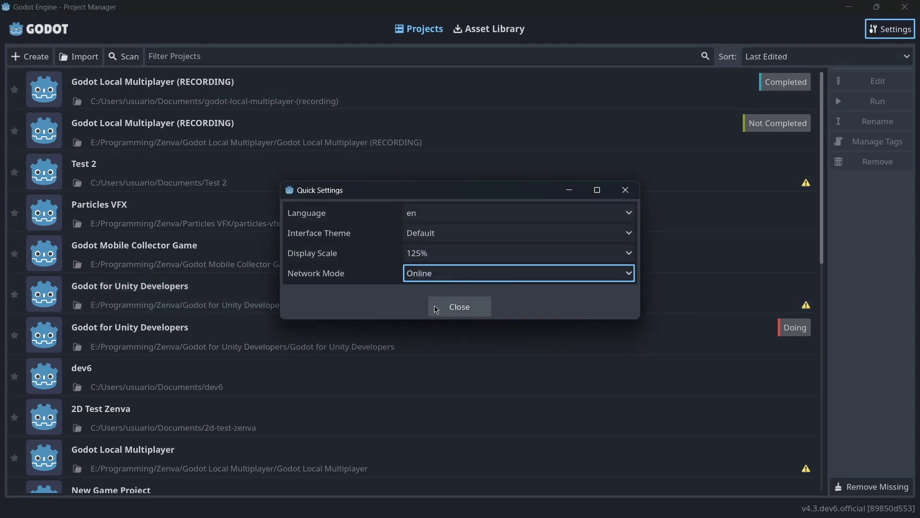
pyautogui.click(446, 310)
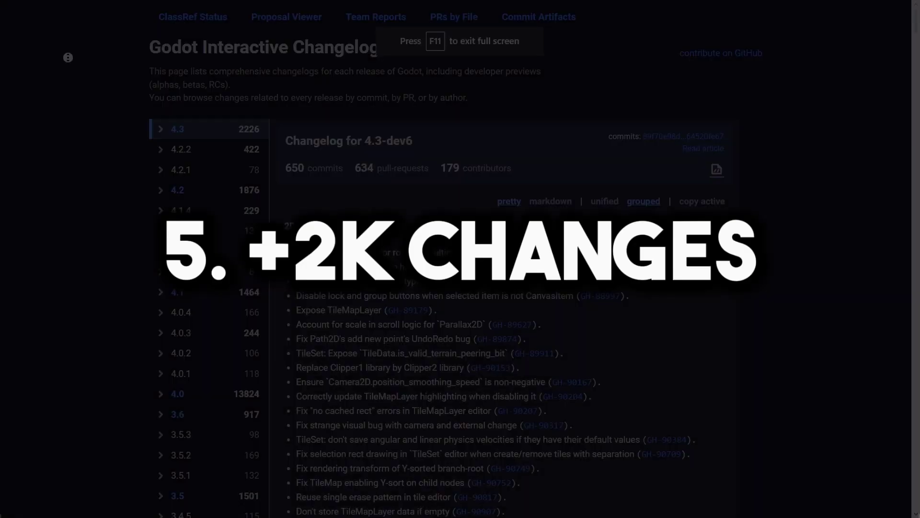
# - Stop the changelog's autoscroll and reload the page with F5
pyautogui.scroll(-1, 69, 77)
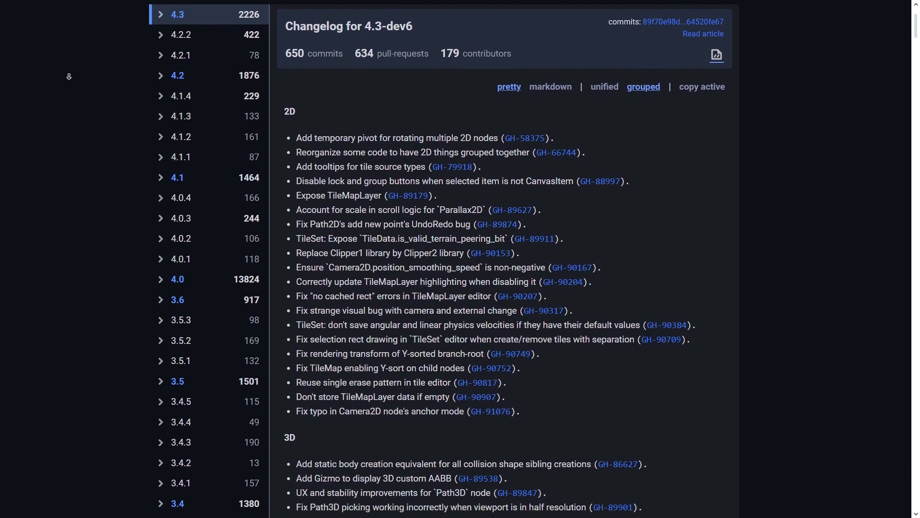
pyautogui.middleClick(71, 78)
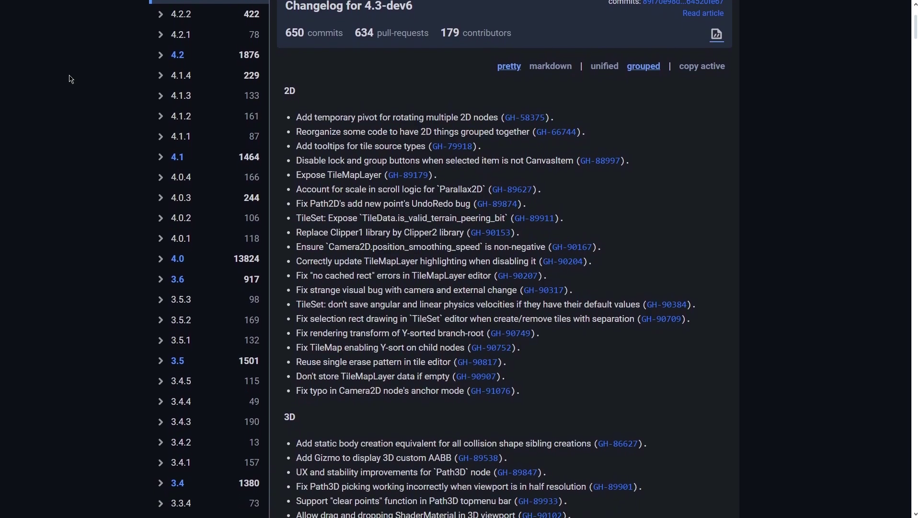
pyautogui.press('F5')
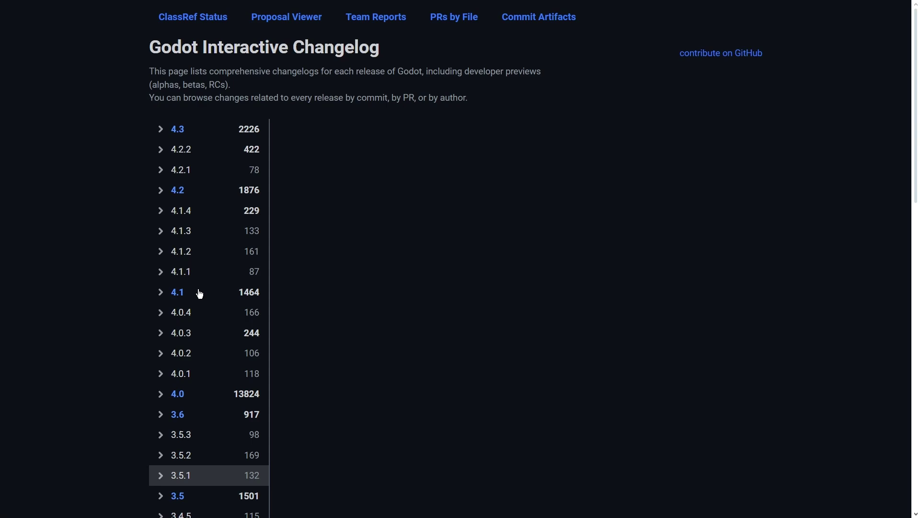
# - Open the 4.3-dev6 changelog, browse its 2D through Buildsystem entries, then collapse 4.3
pyautogui.click(161, 138)
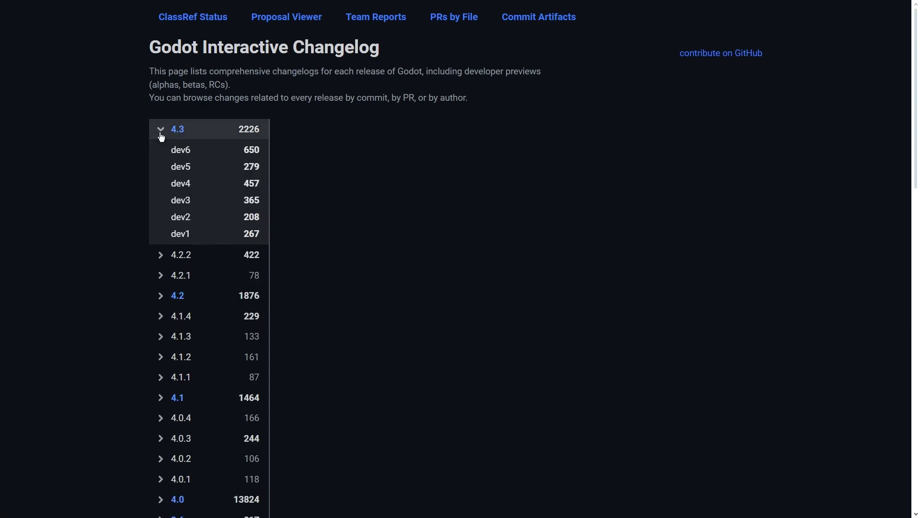
pyautogui.click(181, 150)
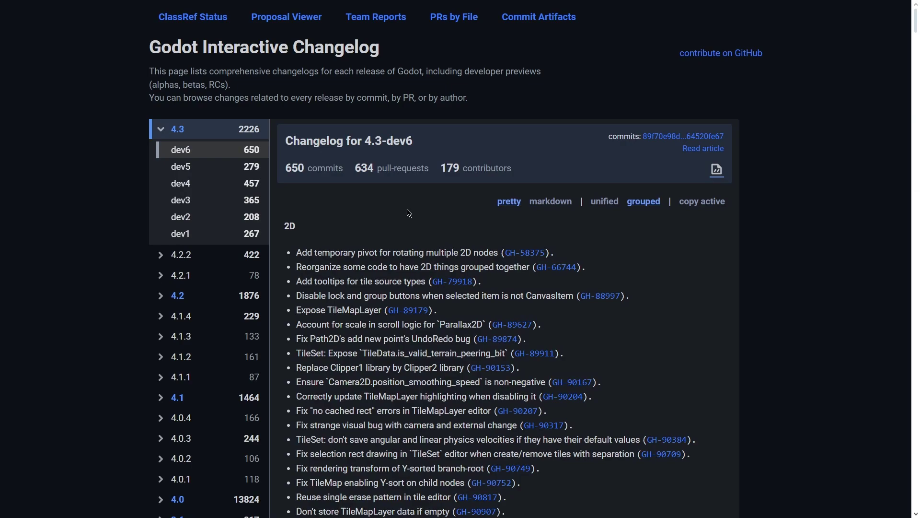
pyautogui.scroll(-12, 409, 213)
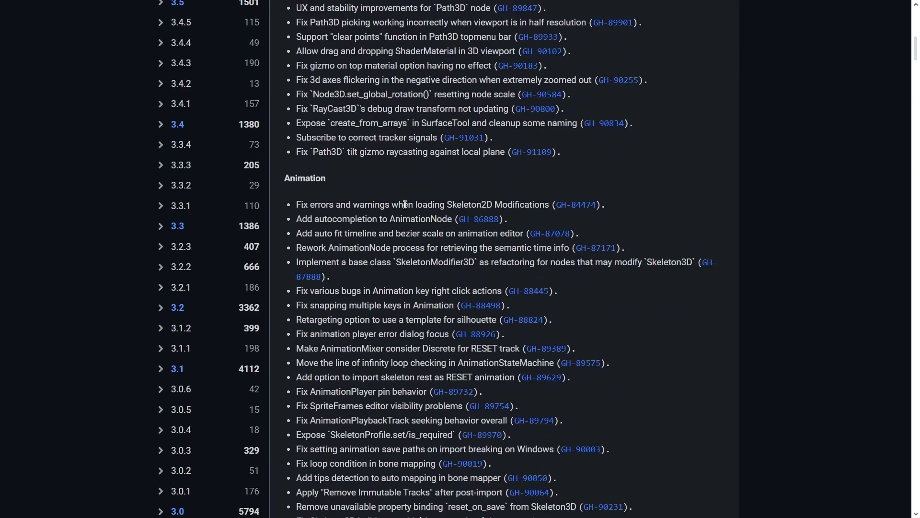
pyautogui.scroll(-9, 406, 205)
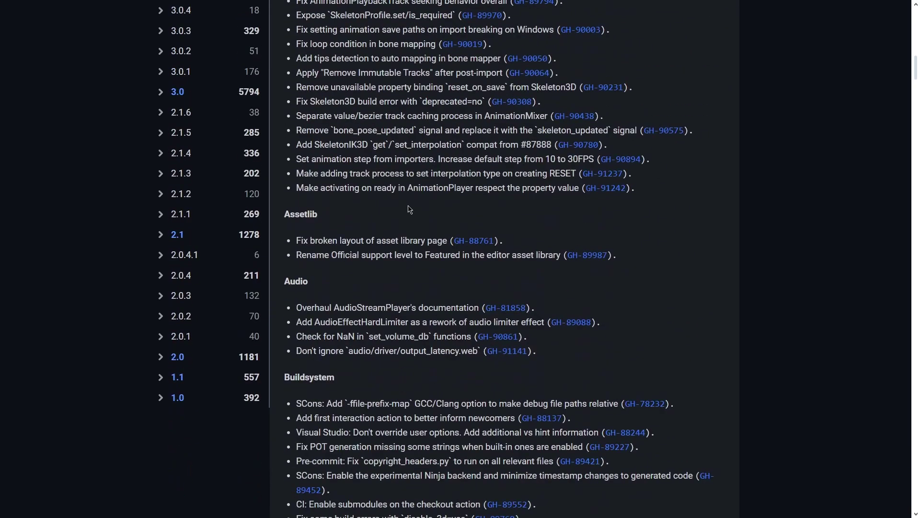
pyautogui.scroll(-6, 410, 209)
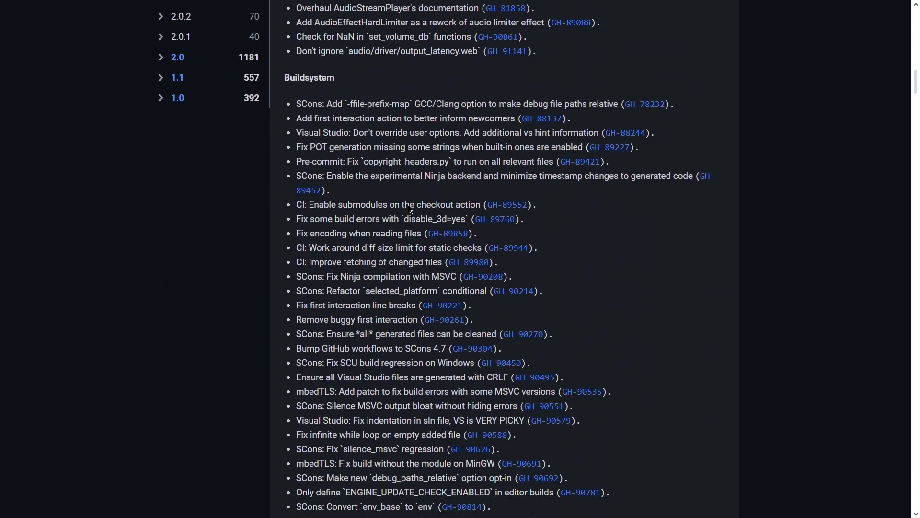
pyautogui.scroll(20, 410, 205)
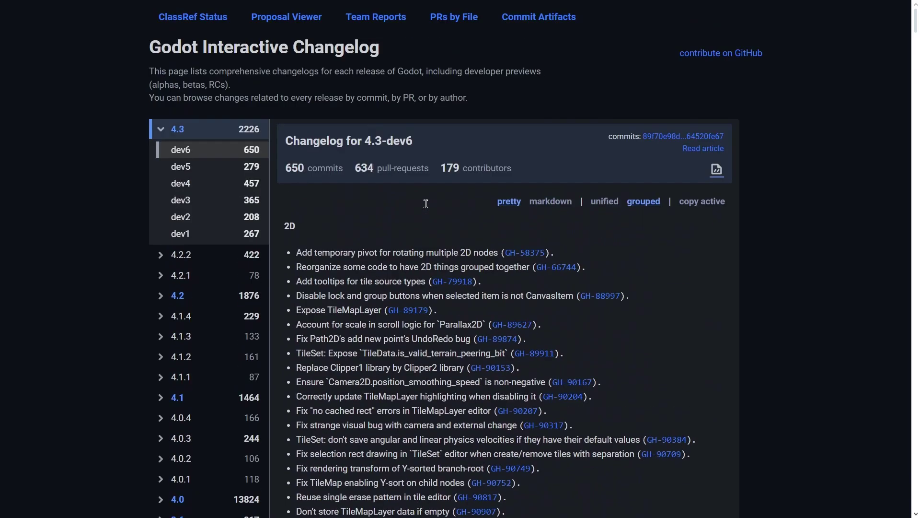
pyautogui.click(164, 134)
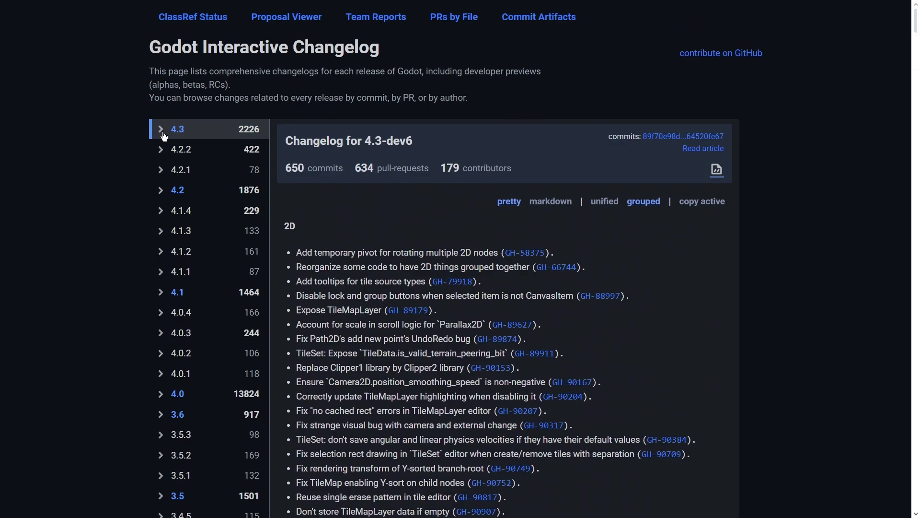
pyautogui.scroll(-20, 329, 250)
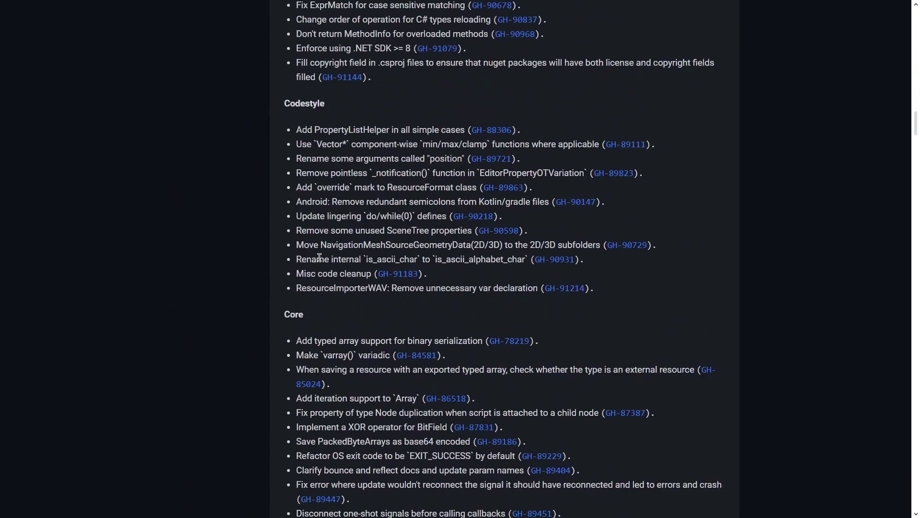
pyautogui.scroll(20, 330, 250)
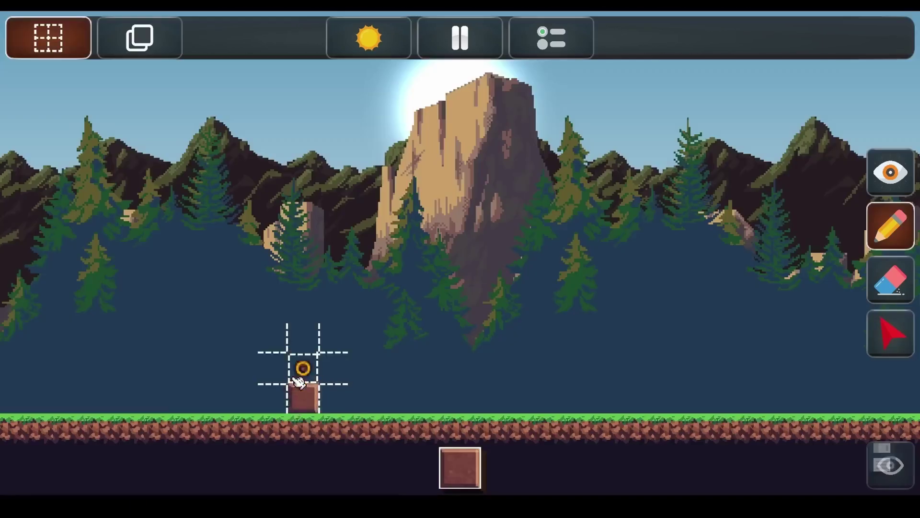
# - Paint a column of brown blocks upward from the ground in the forest level
pyautogui.moveTo(298, 381)
pyautogui.mouseDown()
pyautogui.moveTo(304, 248)
pyautogui.moveTo(314, 222)
pyautogui.mouseUp()
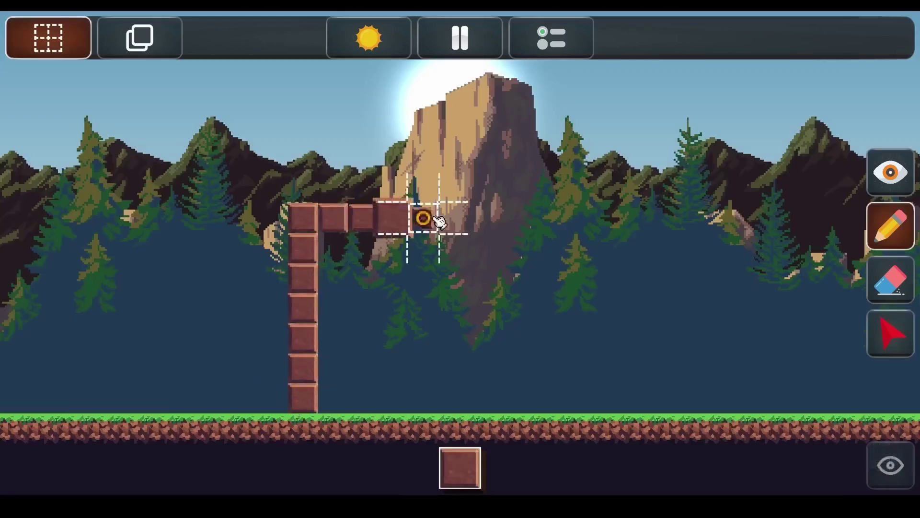